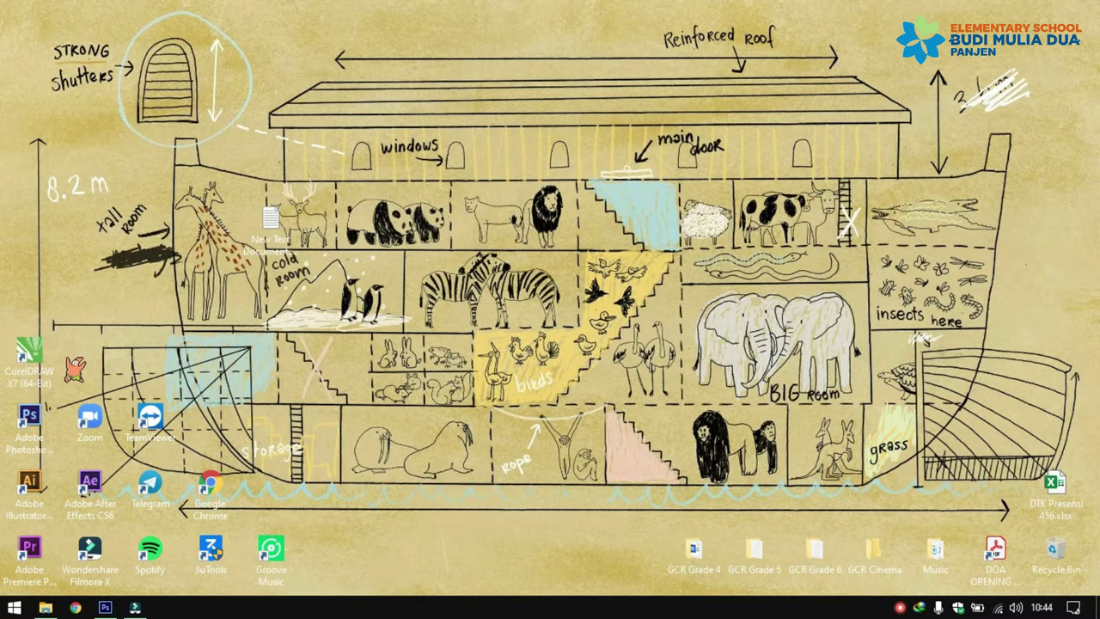
Launch Photoshop CS6 from its desktop shortcut to an empty workspace.
double_click(35, 421)
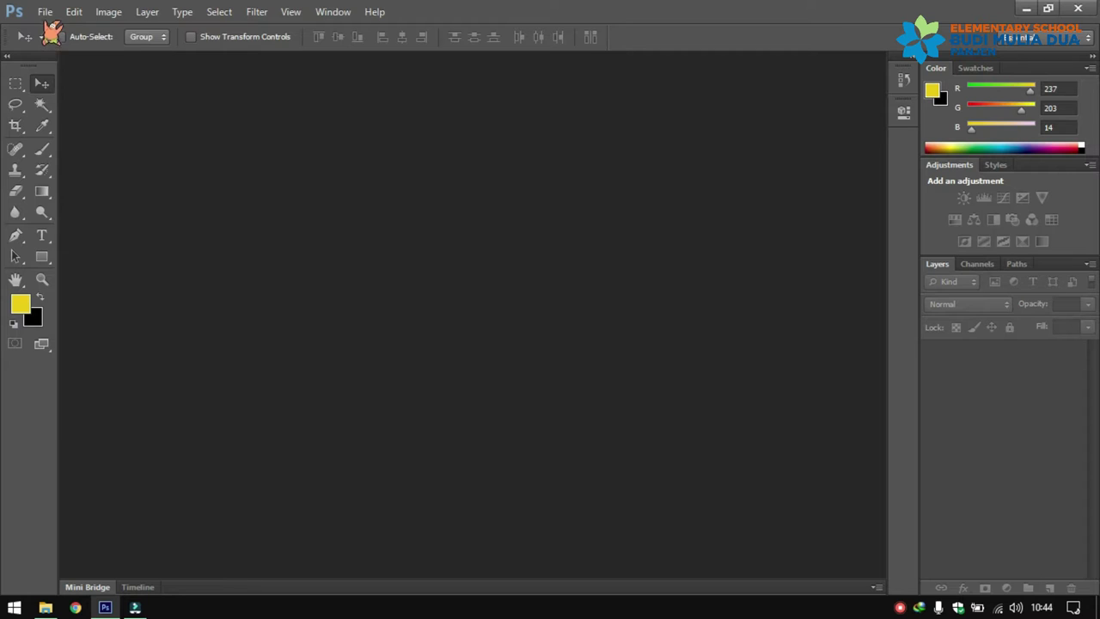
click(44, 12)
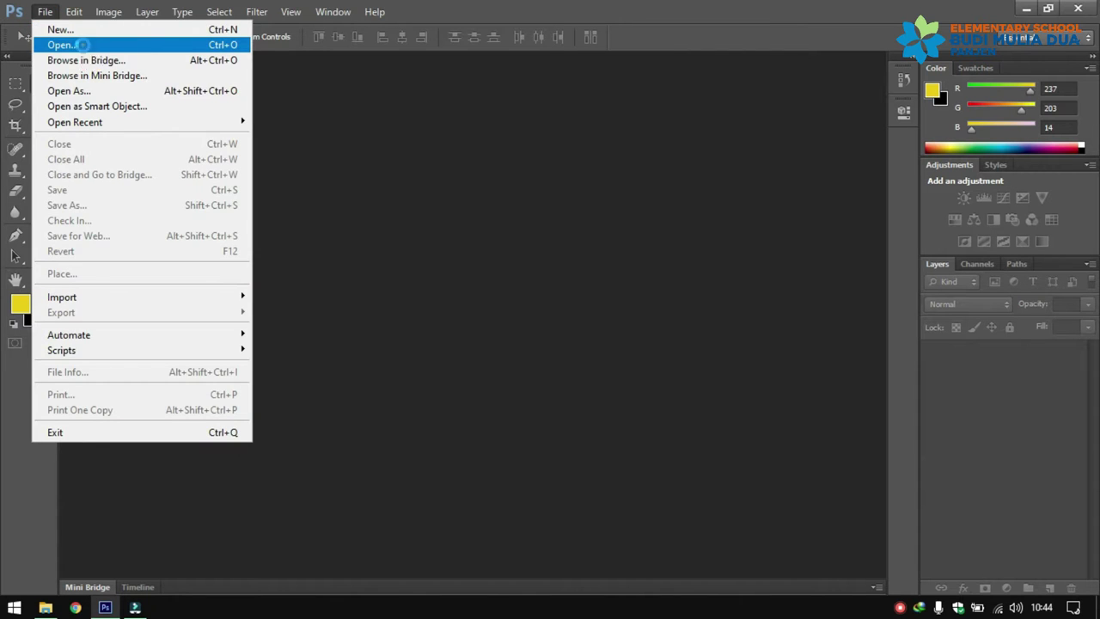
click(86, 44)
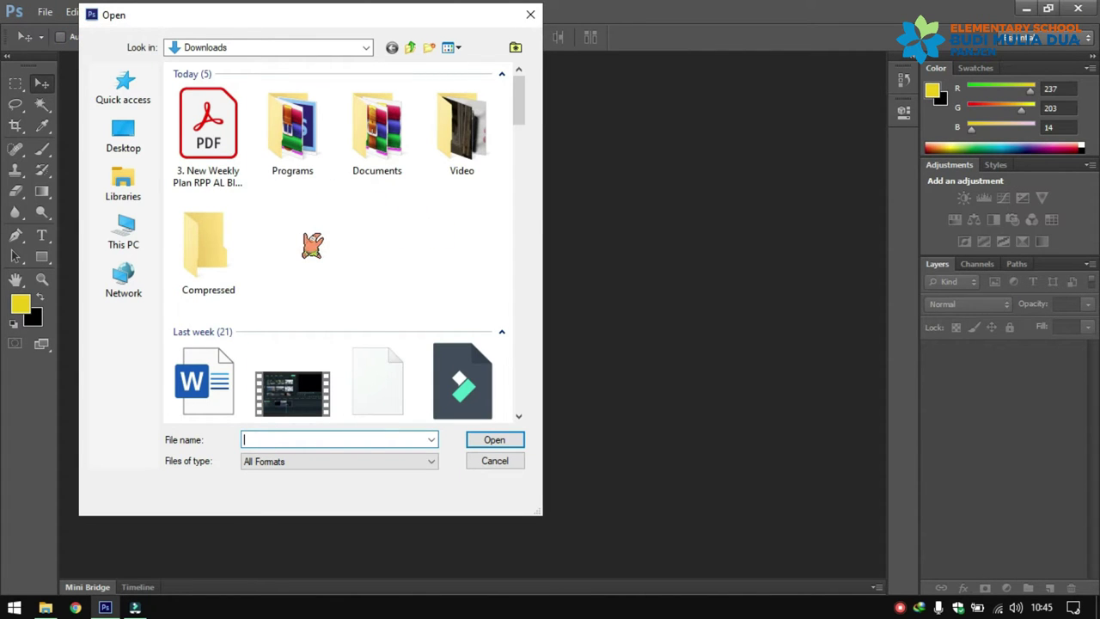
scroll(316, 240, down, 3)
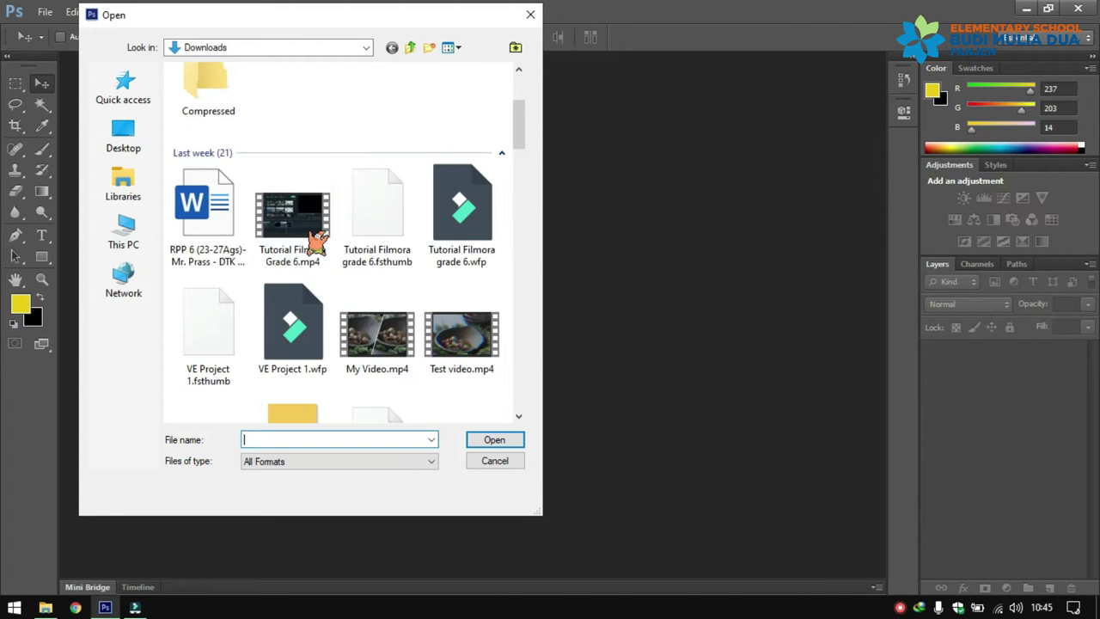
scroll(324, 242, down, 3)
scroll(334, 215, down, 3)
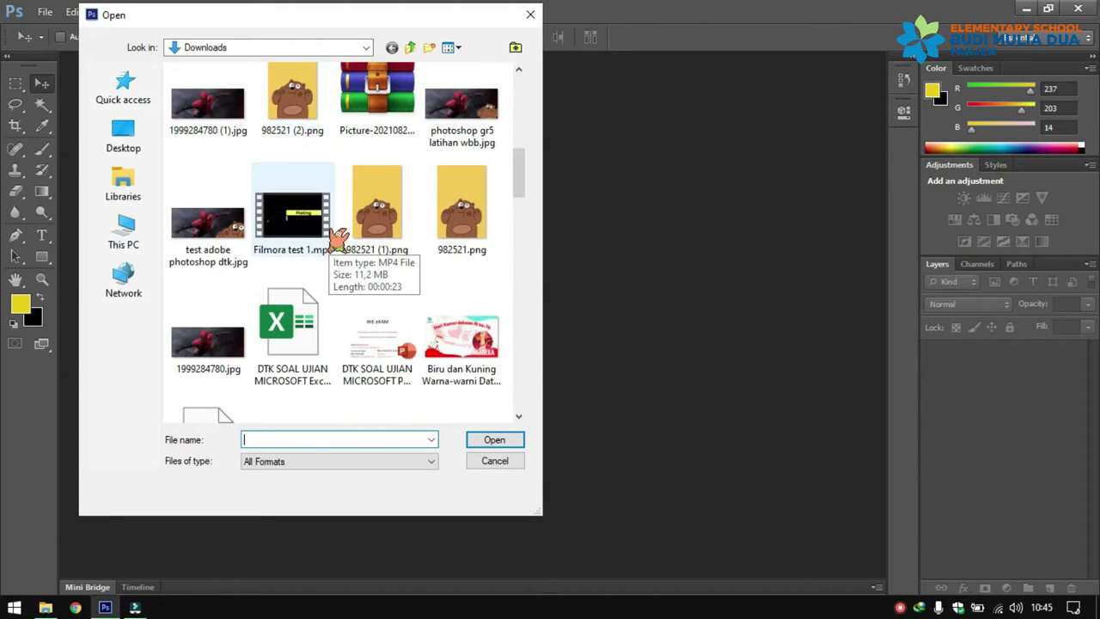
scroll(335, 215, up, 3)
click(193, 314)
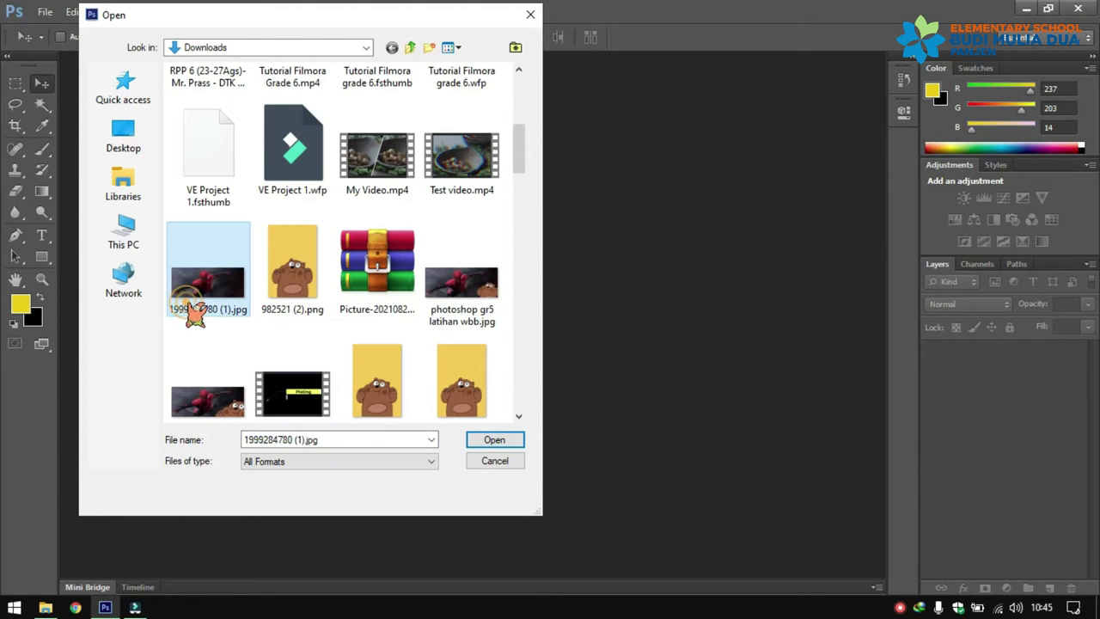
ctrl+click(292, 296)
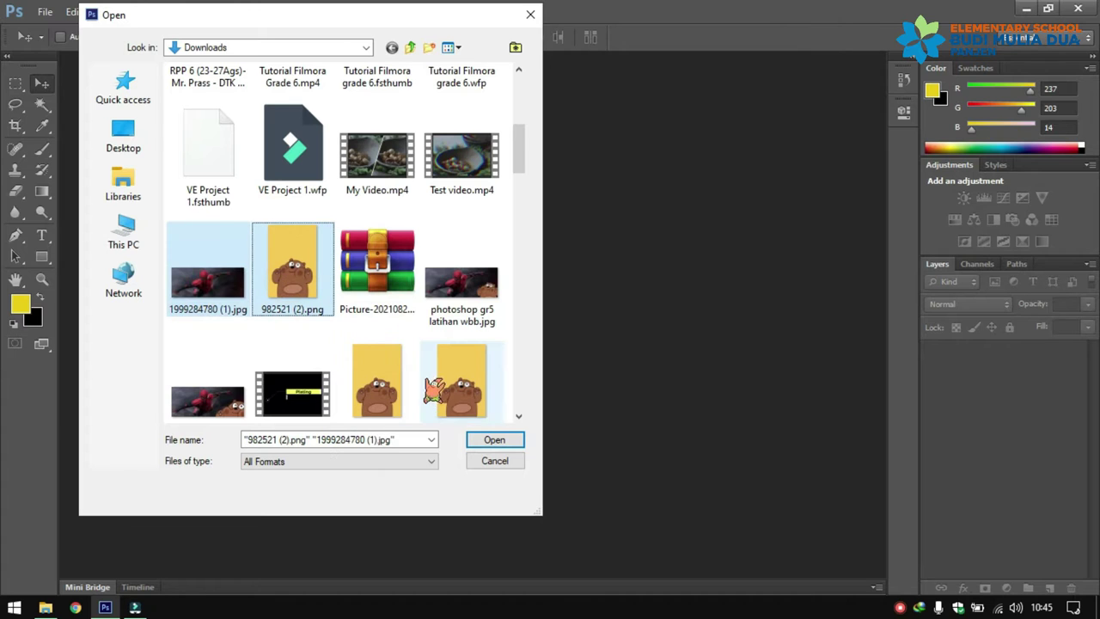
click(504, 442)
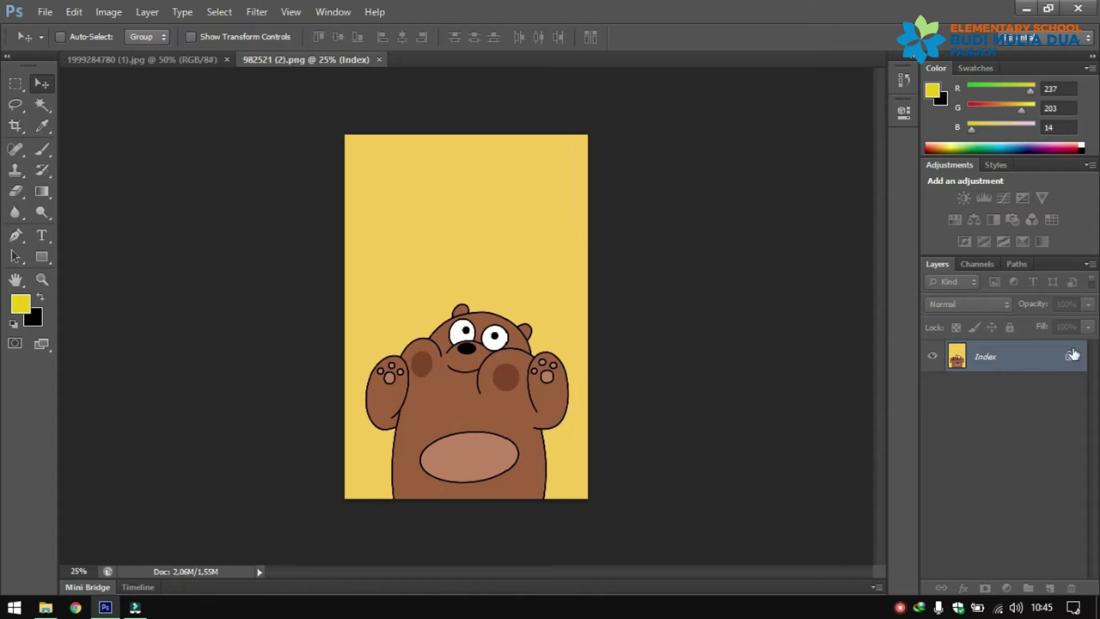
Convert 982521 (2).png to RGB Color and unlock its Background as Layer 0.
click(1007, 354)
click(109, 12)
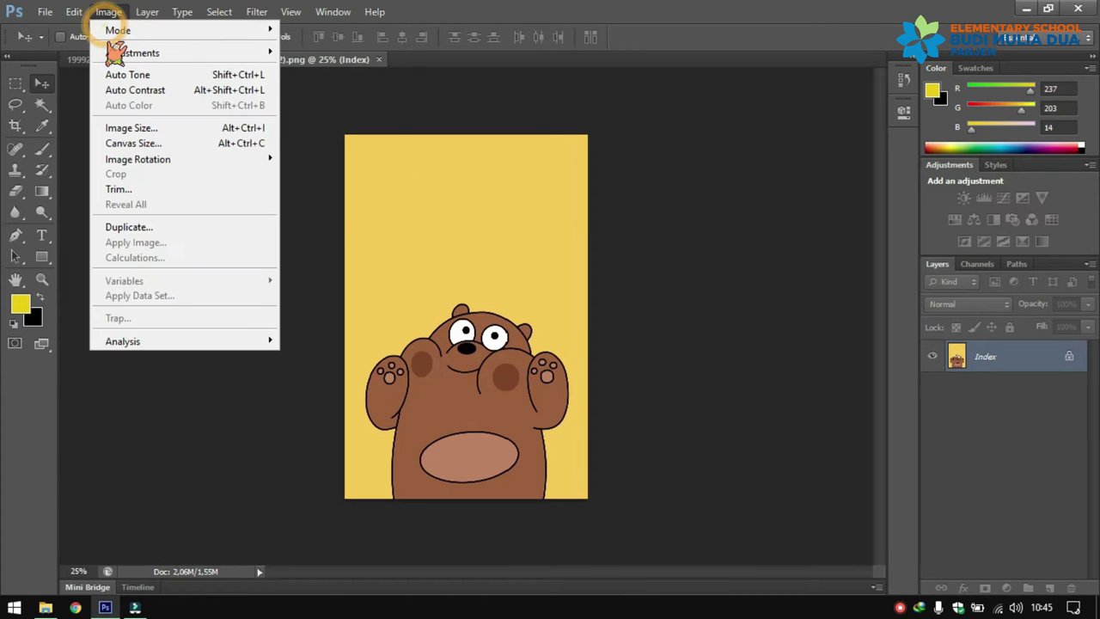
click(311, 90)
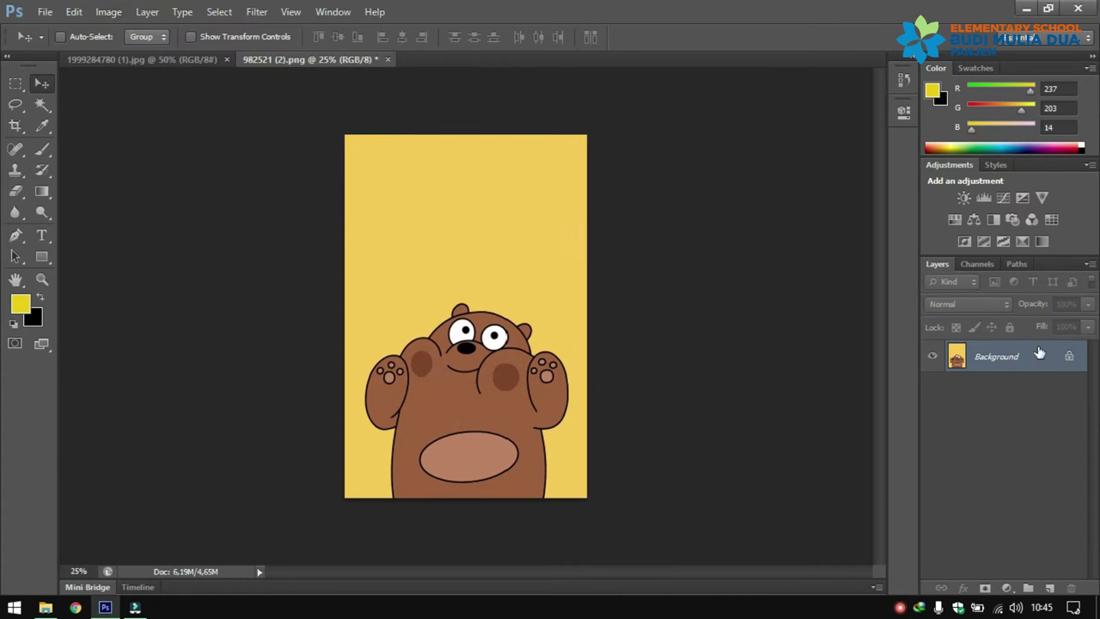
double_click(1076, 369)
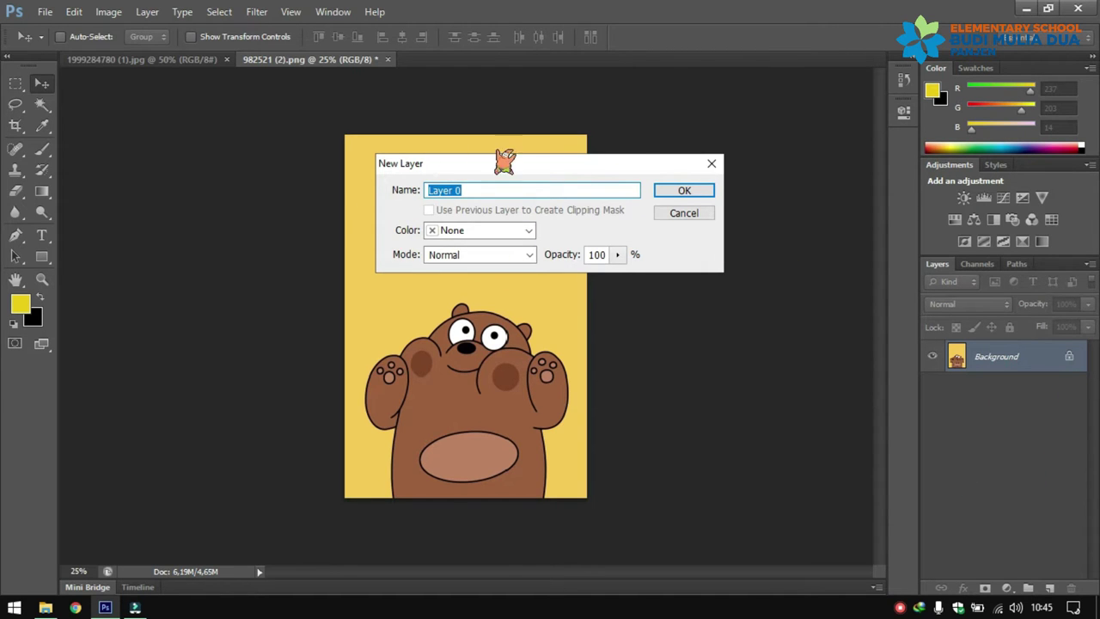
click(687, 192)
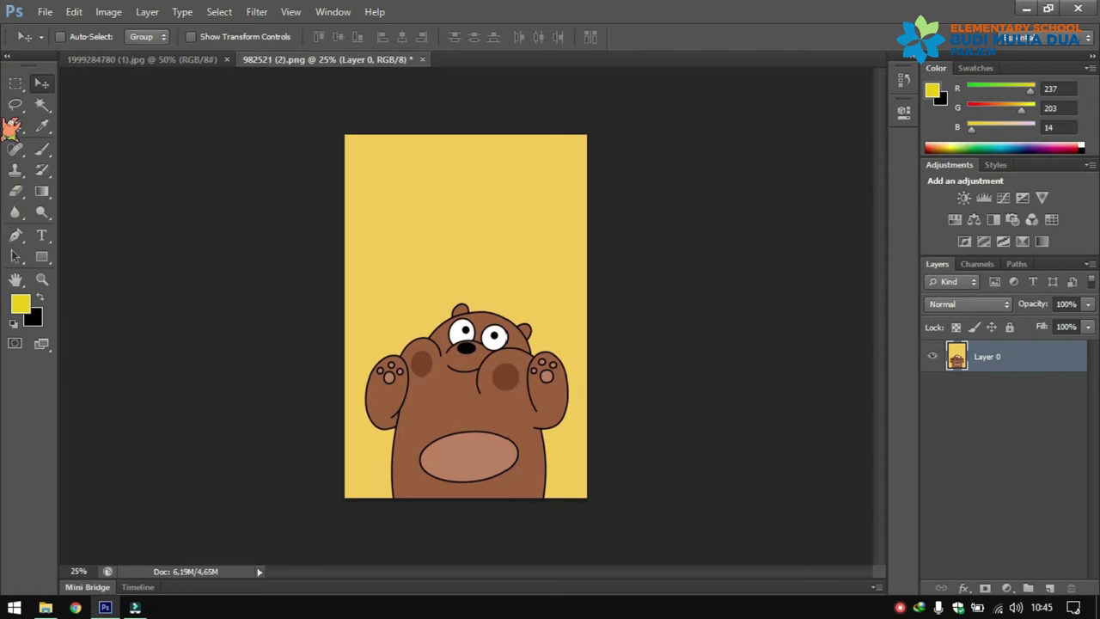
Choose the Magic Wand tool from the selection tool group.
click(58, 65)
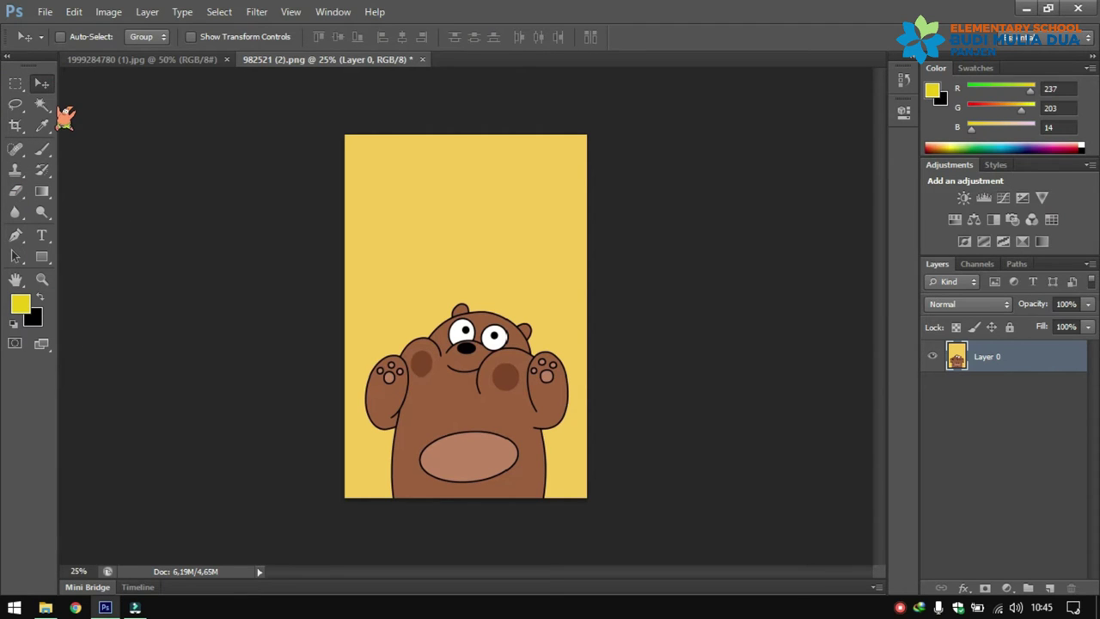
click(47, 110)
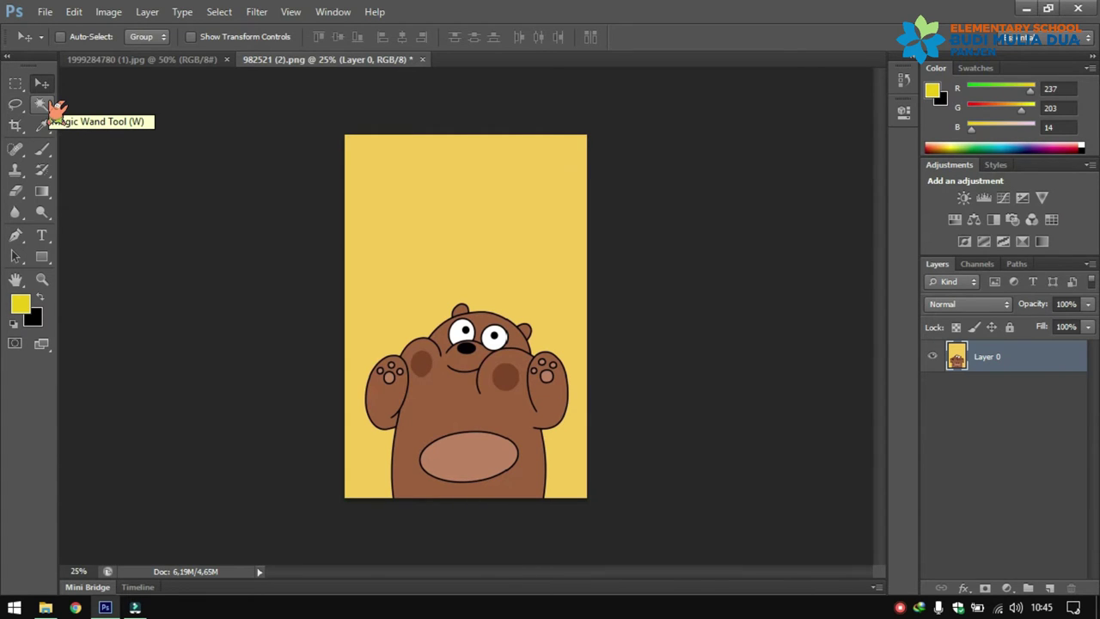
click(54, 108)
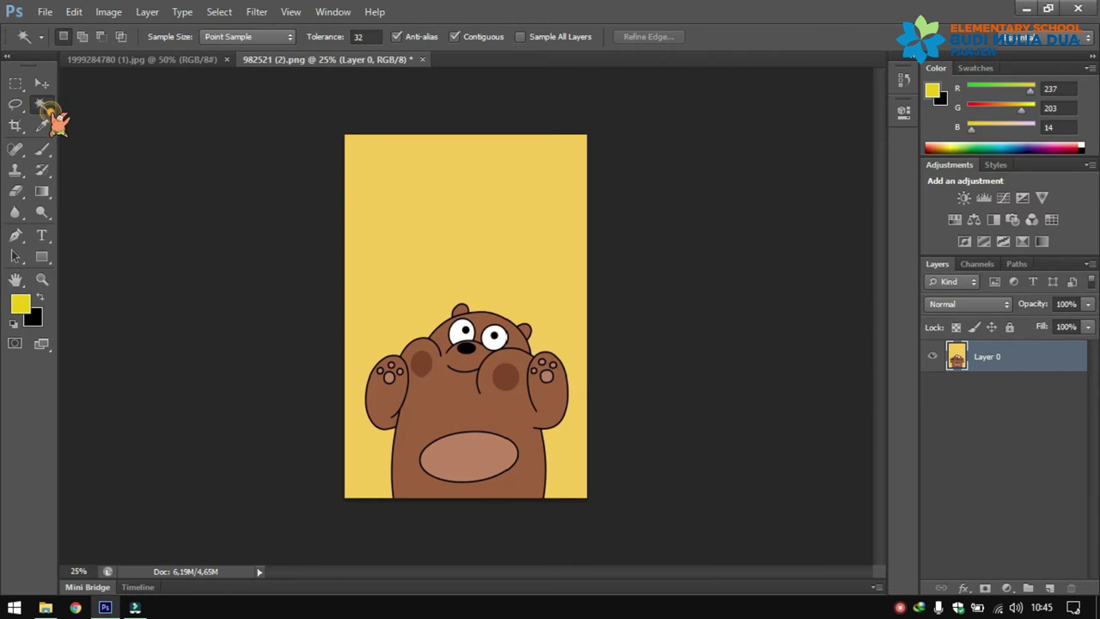
right_click(53, 116)
click(82, 103)
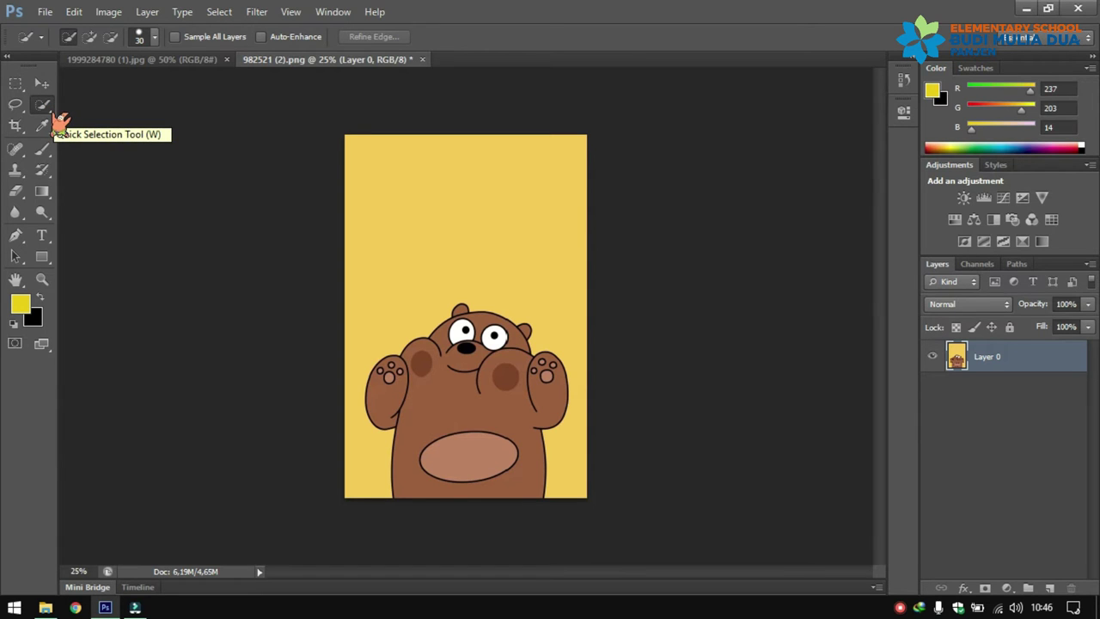
right_click(57, 116)
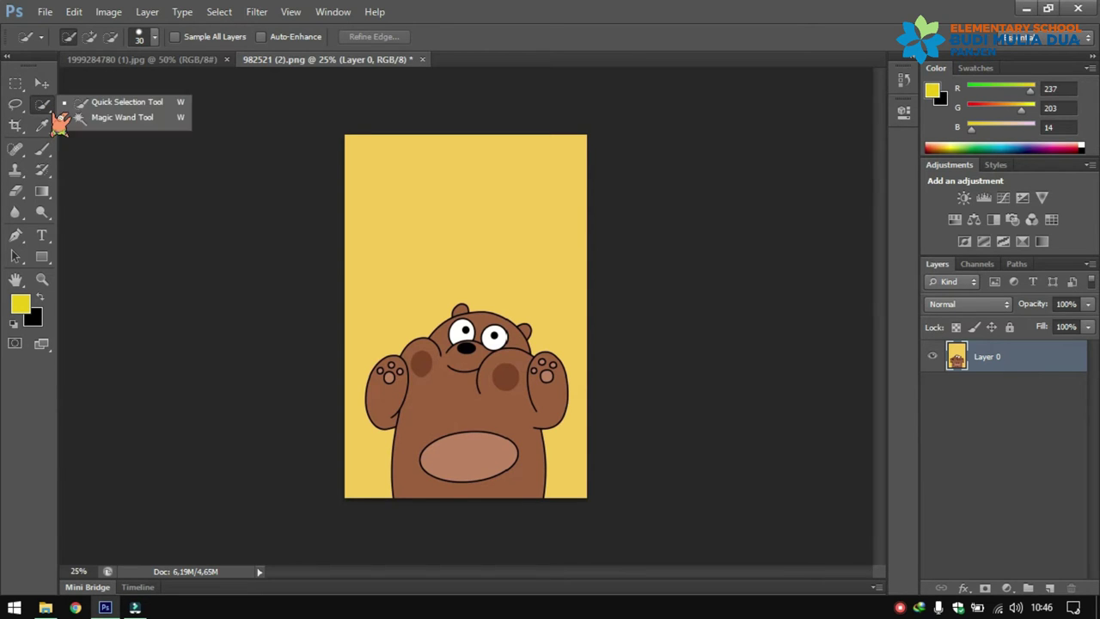
click(165, 119)
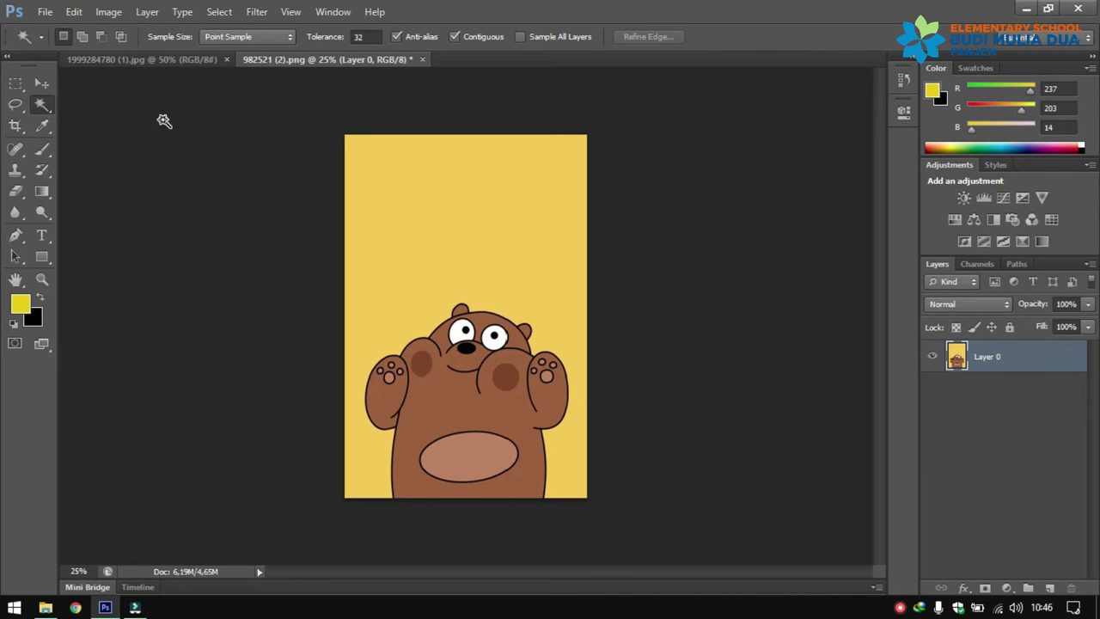
Delete the yellow left strip, main background and right strip, then deselect.
click(355, 171)
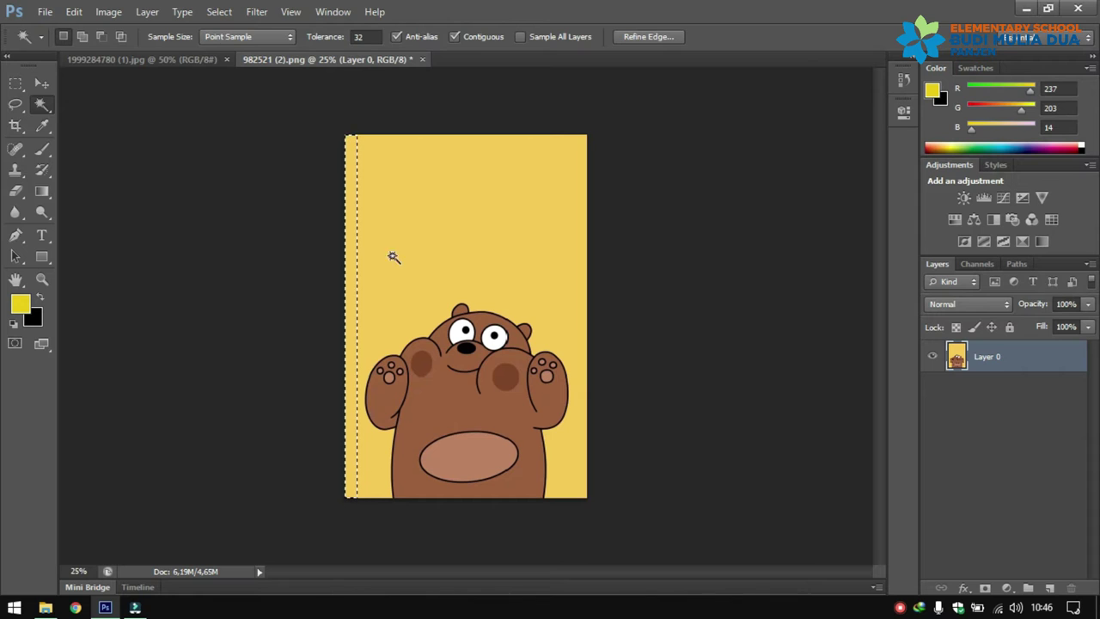
key(Delete)
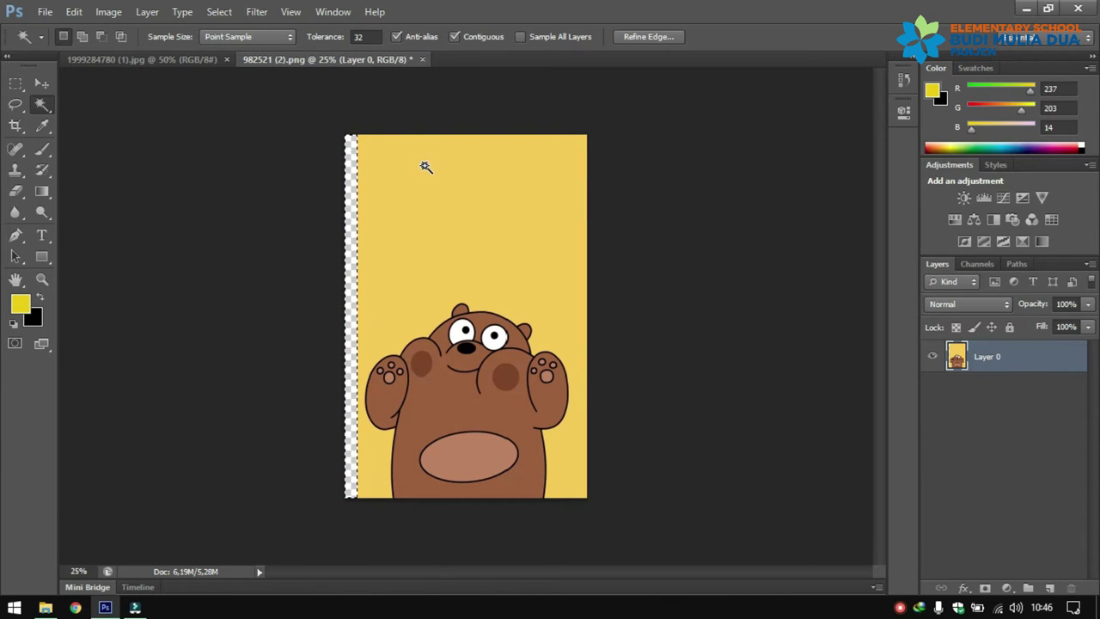
click(424, 176)
key(Delete)
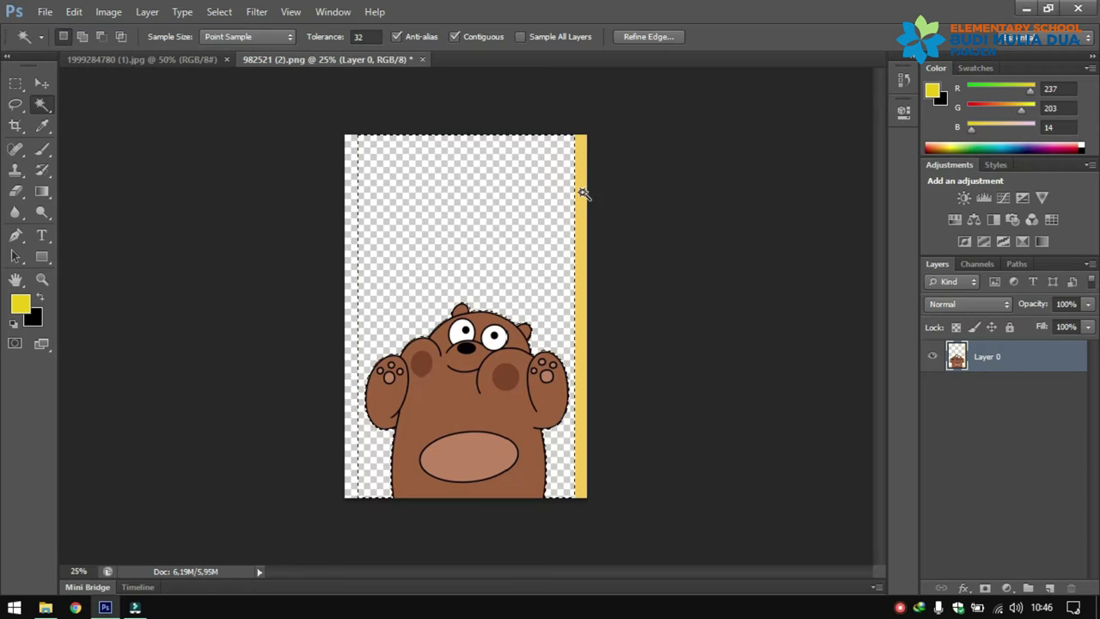
click(581, 187)
key(Delete)
right_click(530, 187)
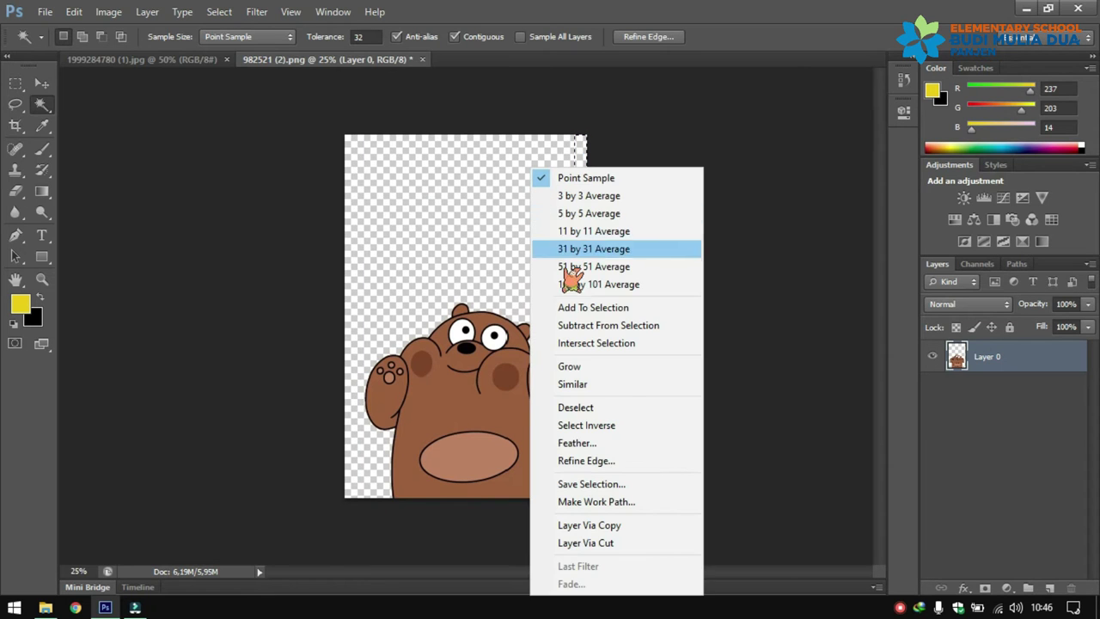
click(622, 406)
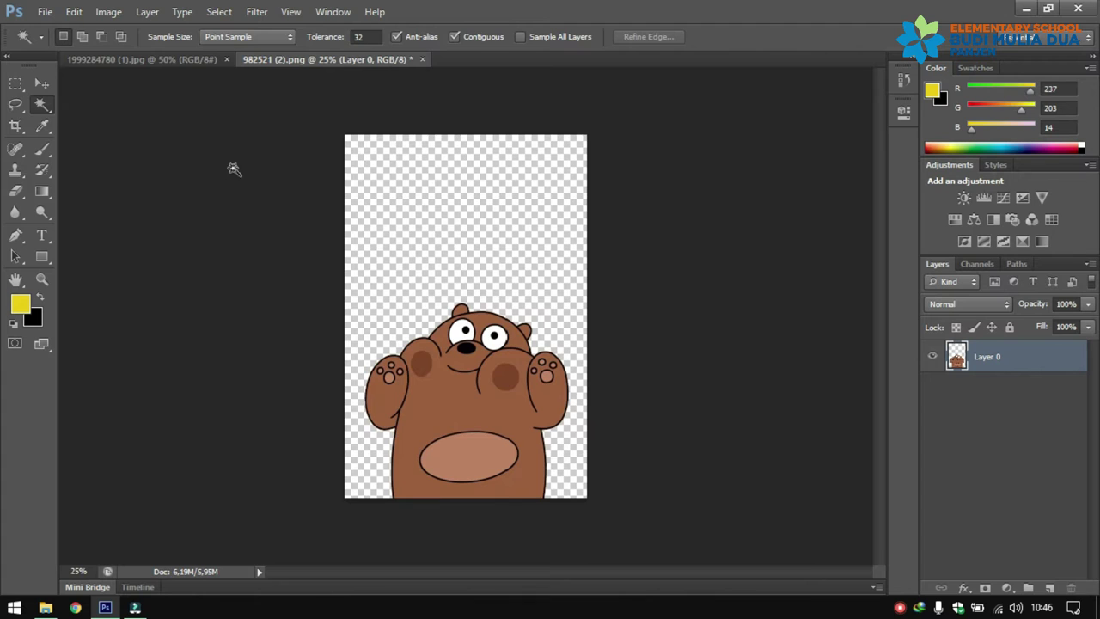
click(18, 90)
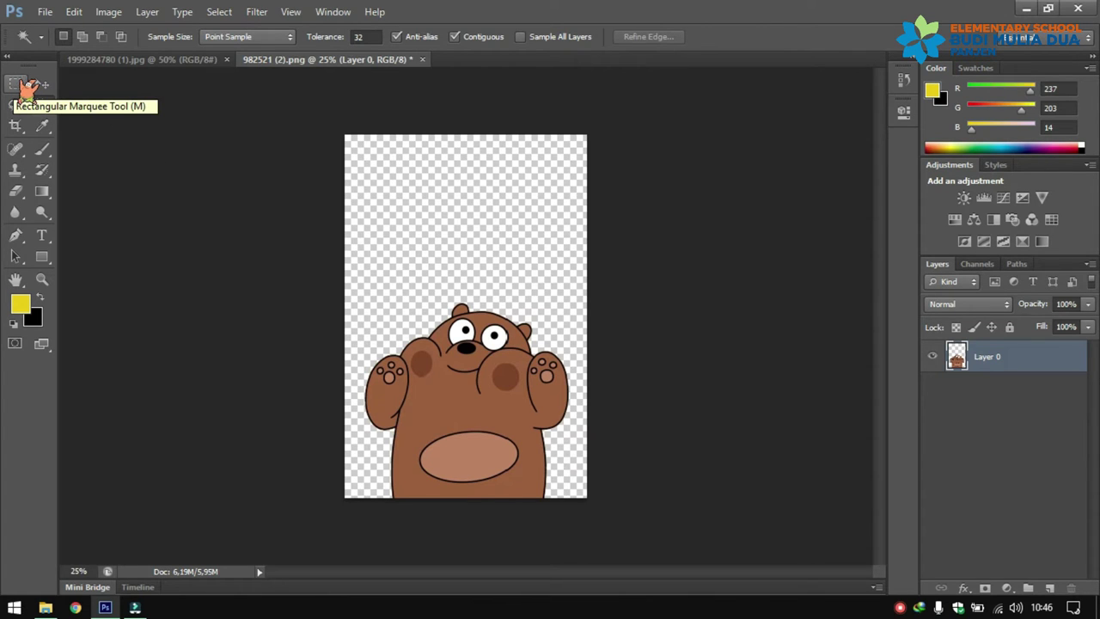
Select the cut-out bear with a rectangular marquee and copy it.
click(28, 83)
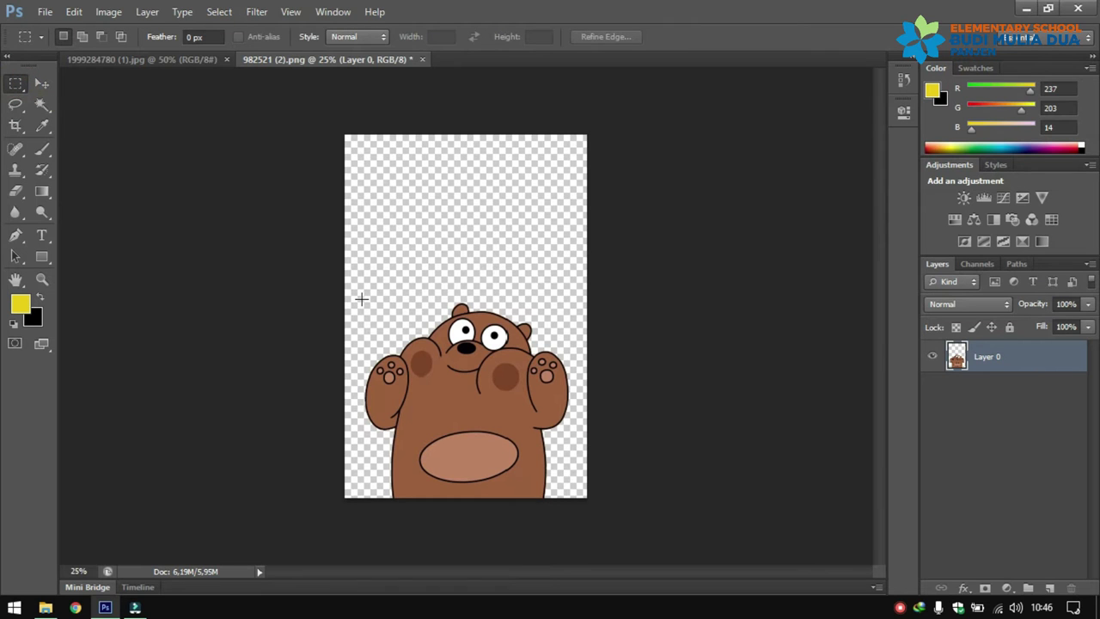
drag(360, 292, 493, 449)
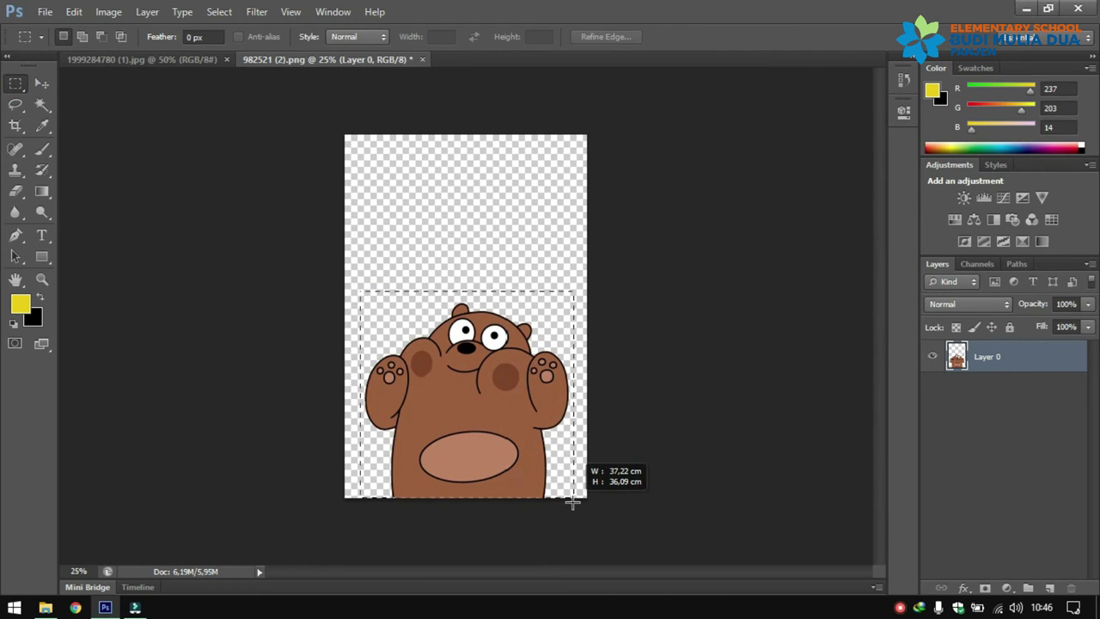
drag(493, 449, 573, 504)
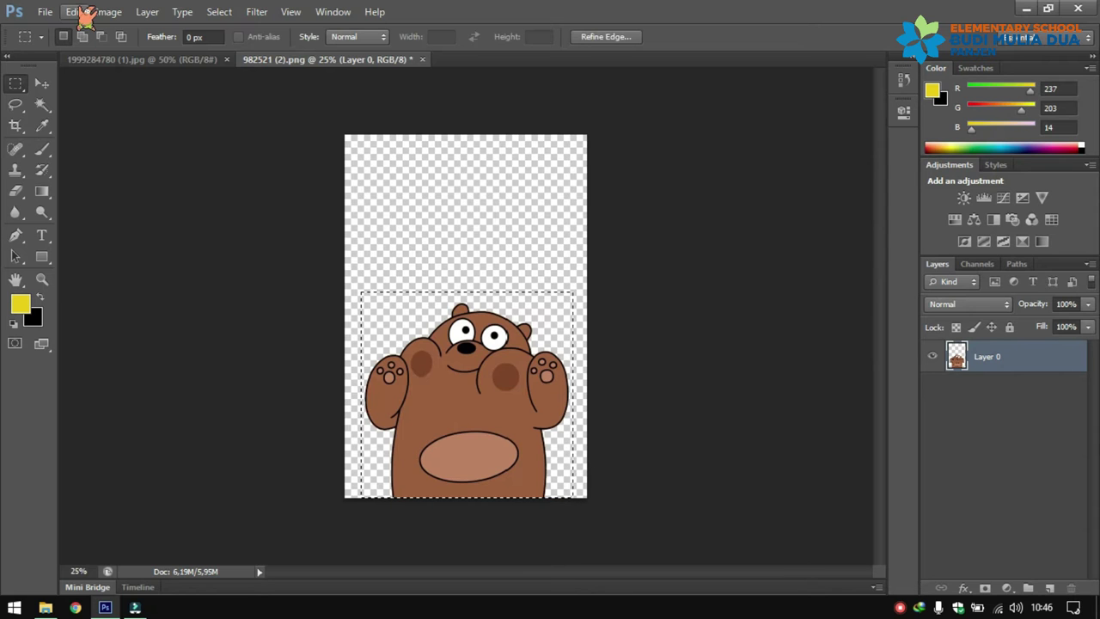
click(76, 12)
click(116, 113)
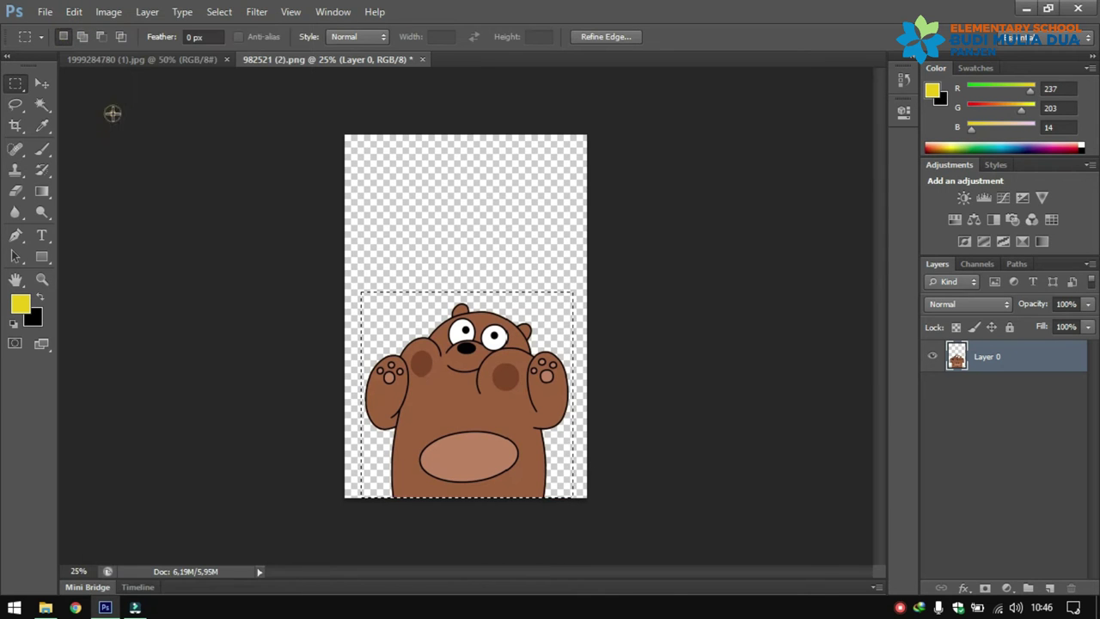
Paste the bear as a new layer into the Spider-Man photo.
click(174, 61)
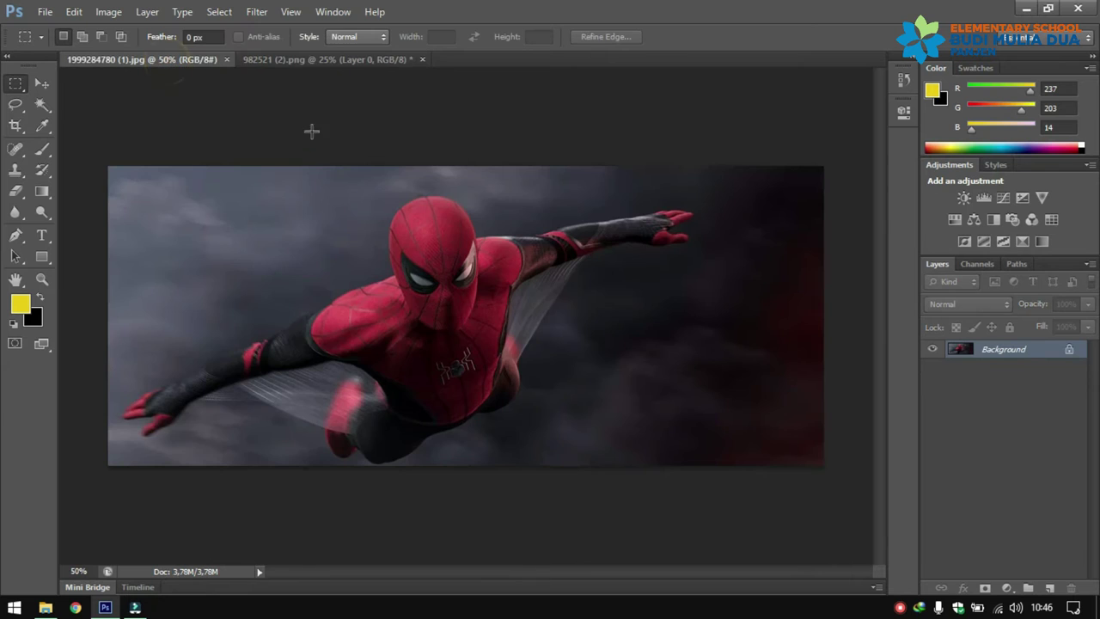
click(74, 12)
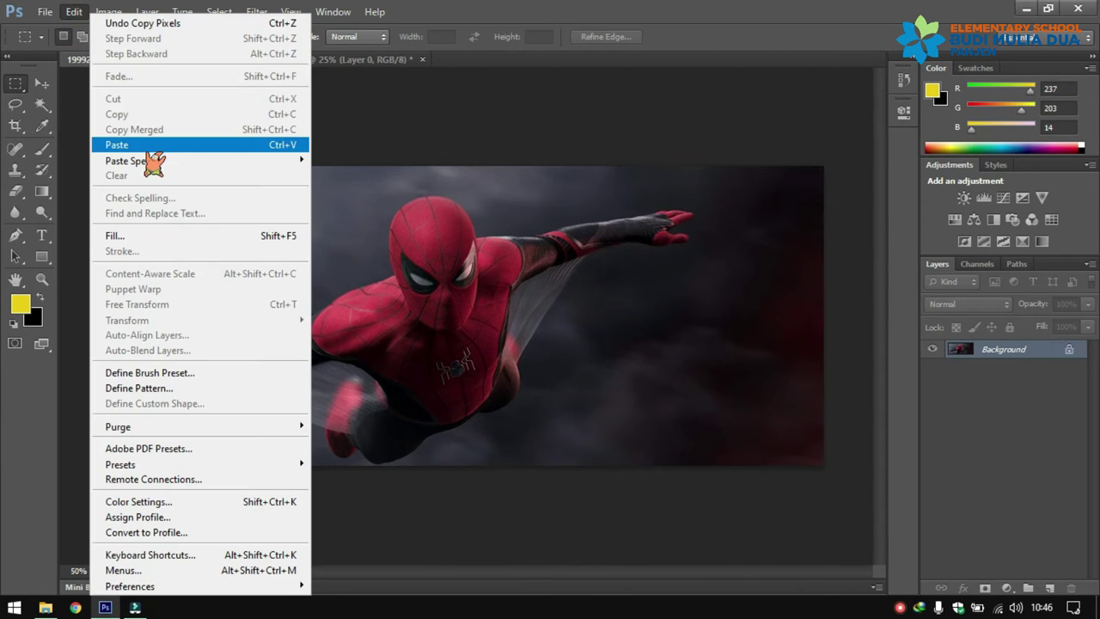
click(145, 143)
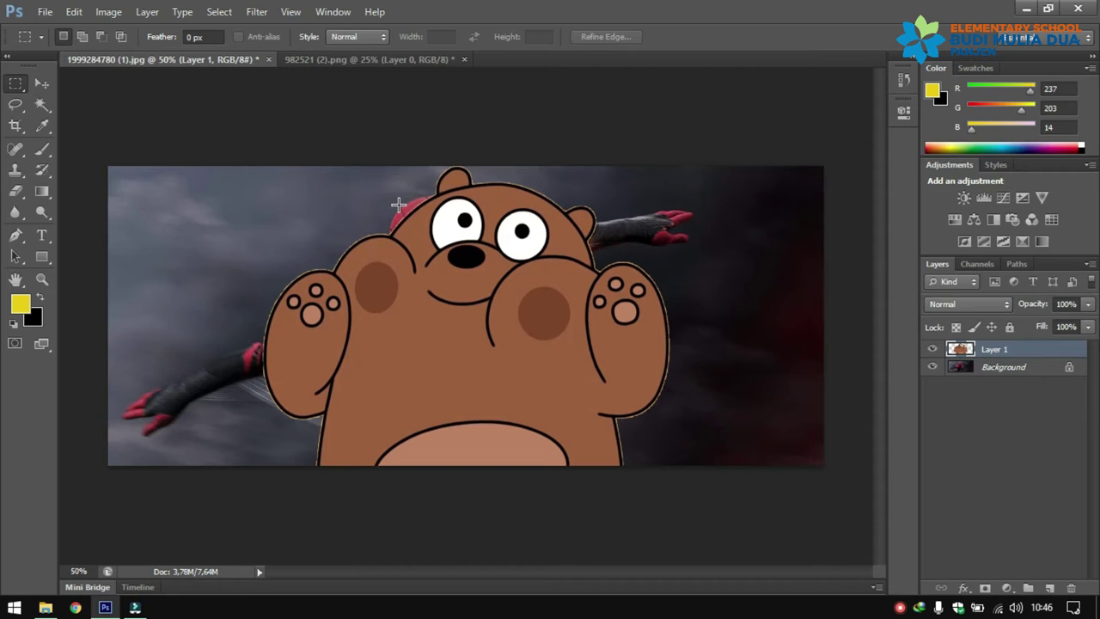
click(44, 85)
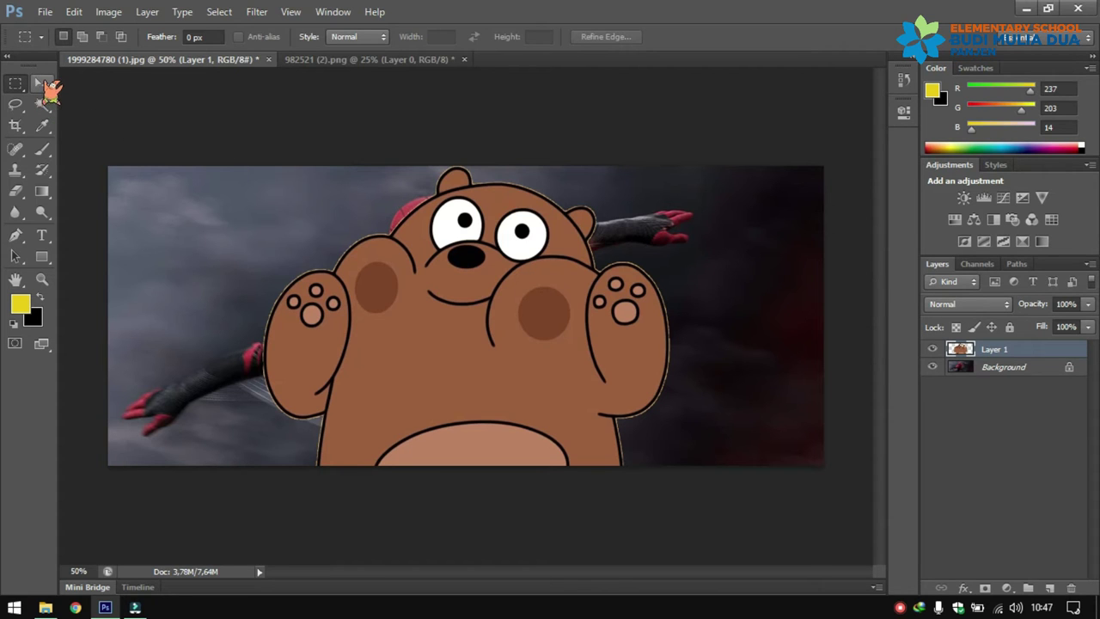
click(43, 84)
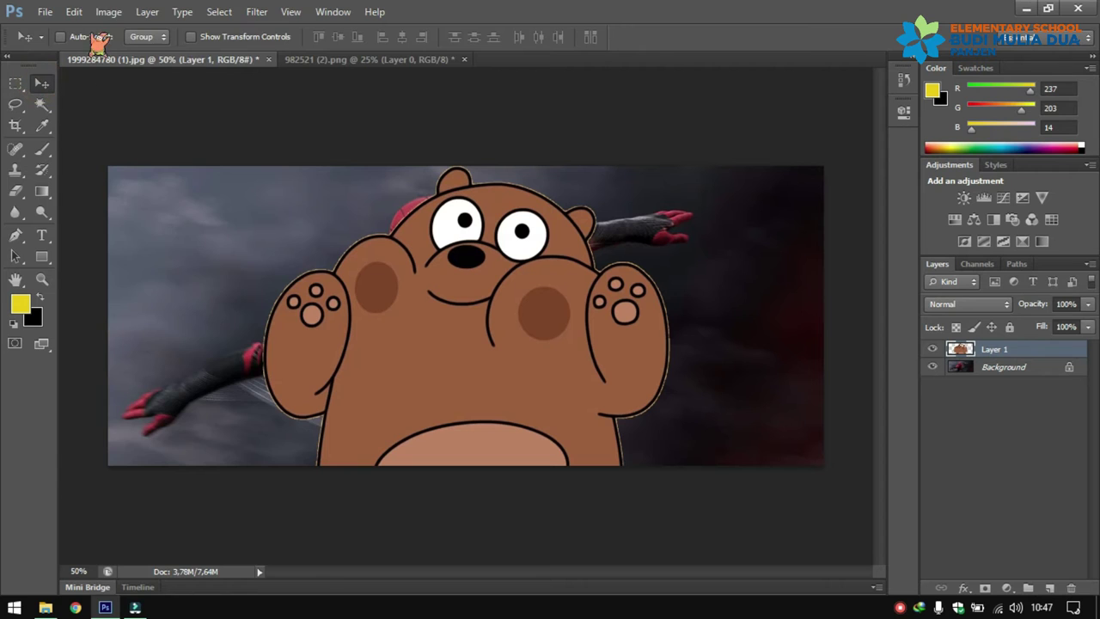
click(76, 11)
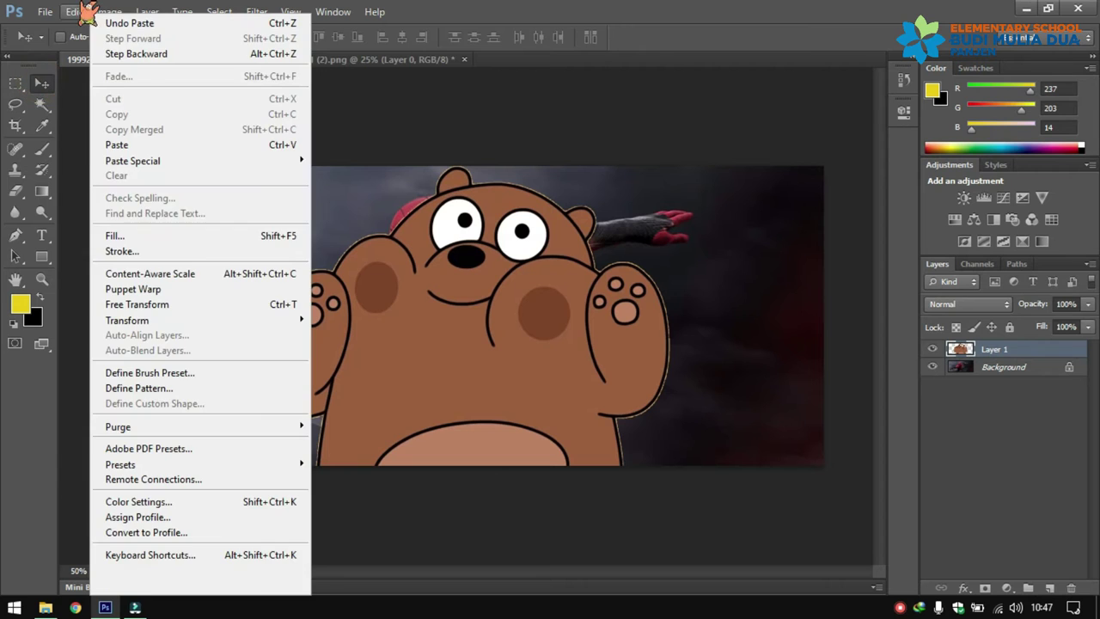
Free-transform the bear to about 48% and move it to the lower-right corner.
click(206, 306)
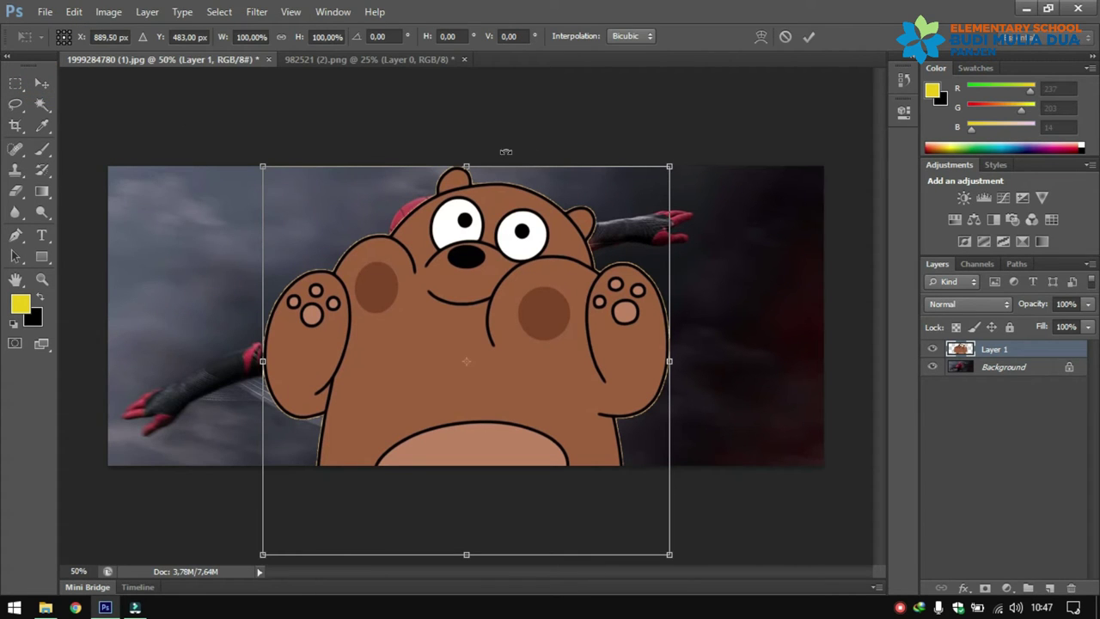
drag(671, 165, 464, 359)
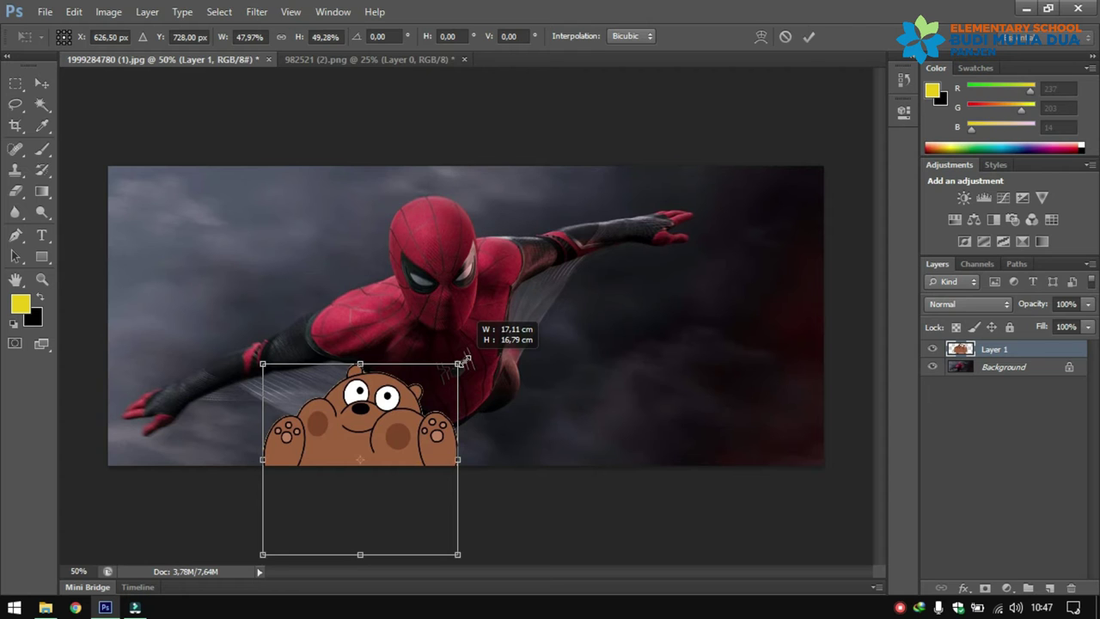
drag(464, 359, 464, 359)
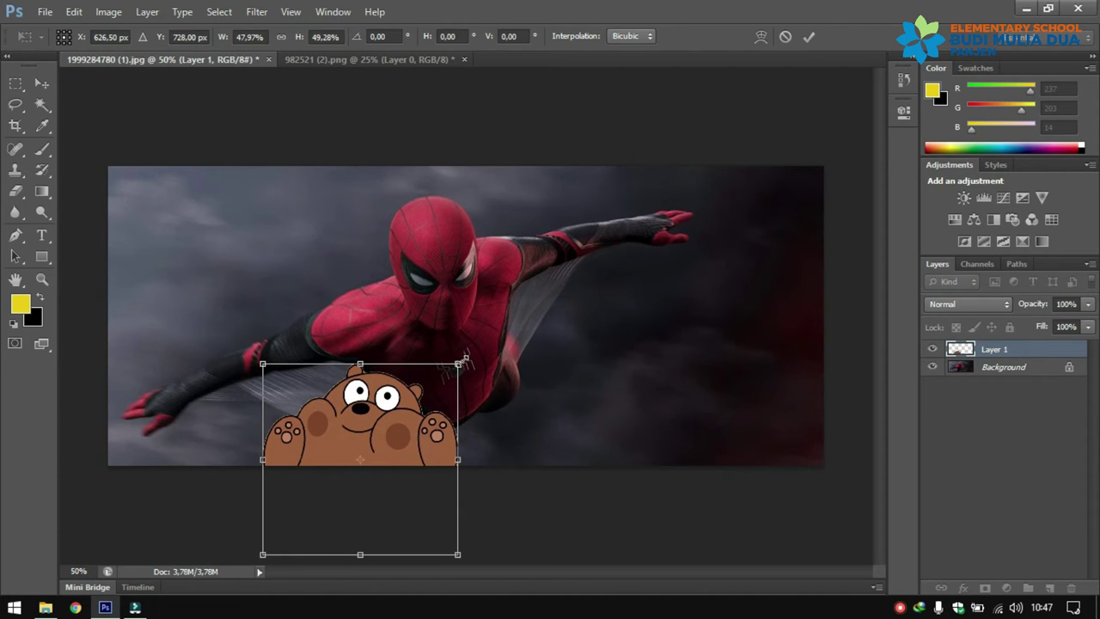
key(Return)
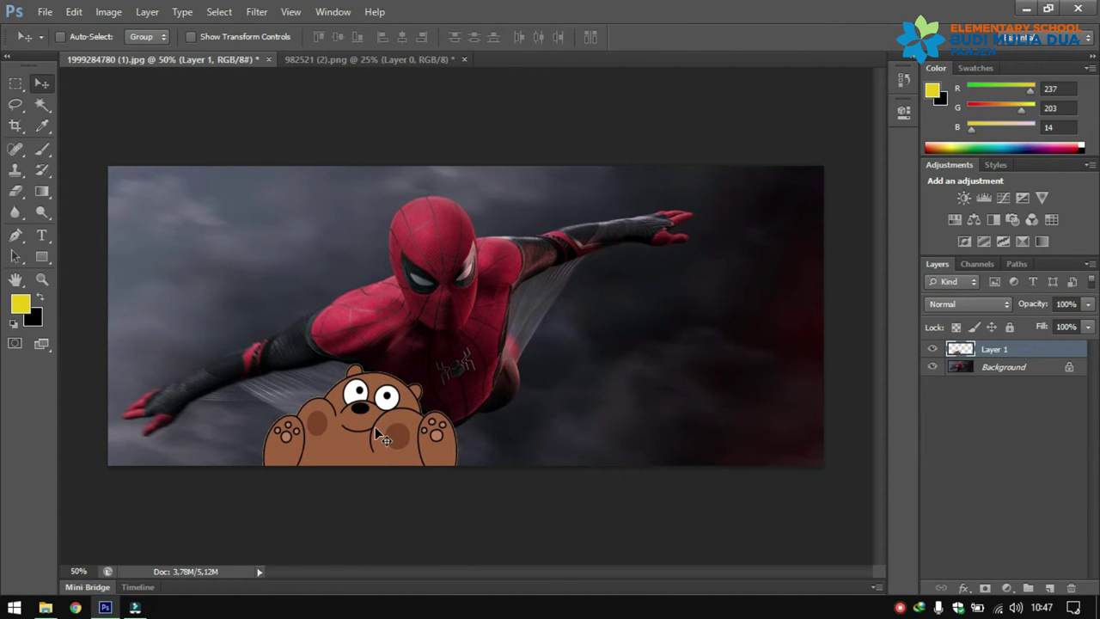
mouse_move(375, 426)
mouse_down()
mouse_move(449, 382)
mouse_move(550, 348)
mouse_move(746, 377)
mouse_move(760, 410)
mouse_up()
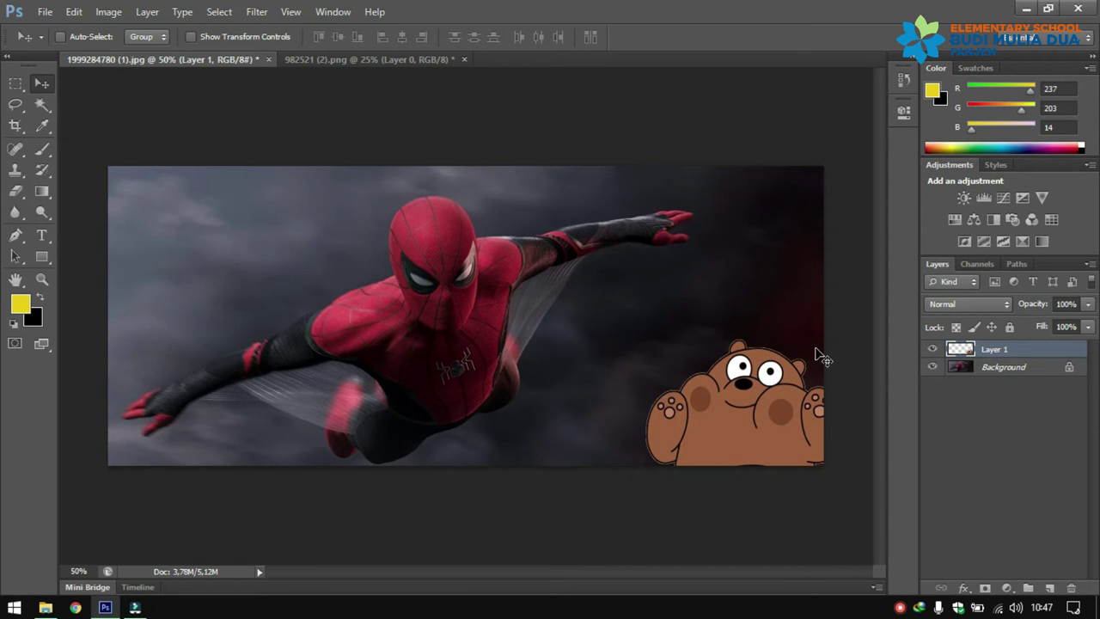
Save the composite as JPEG 'test mr isa' in Downloads and show that folder.
click(44, 12)
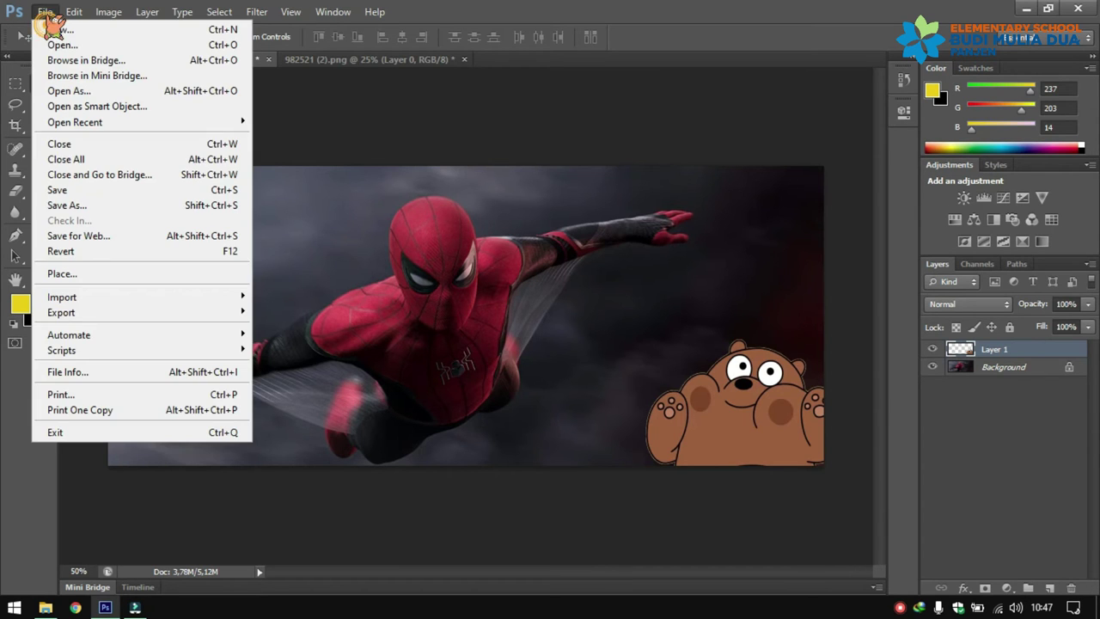
click(92, 219)
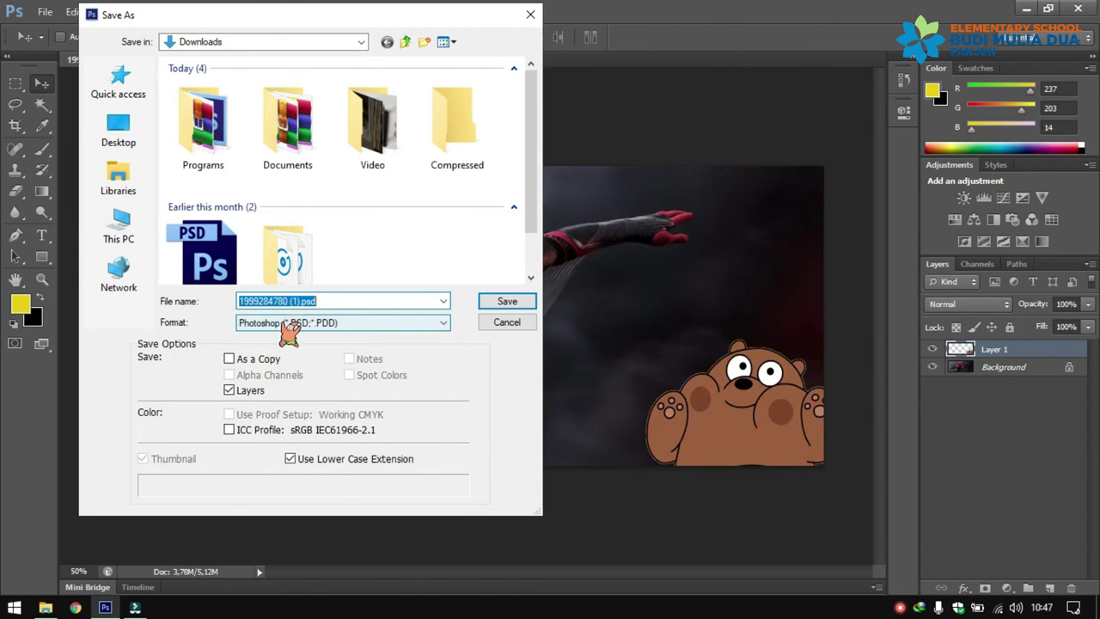
click(348, 323)
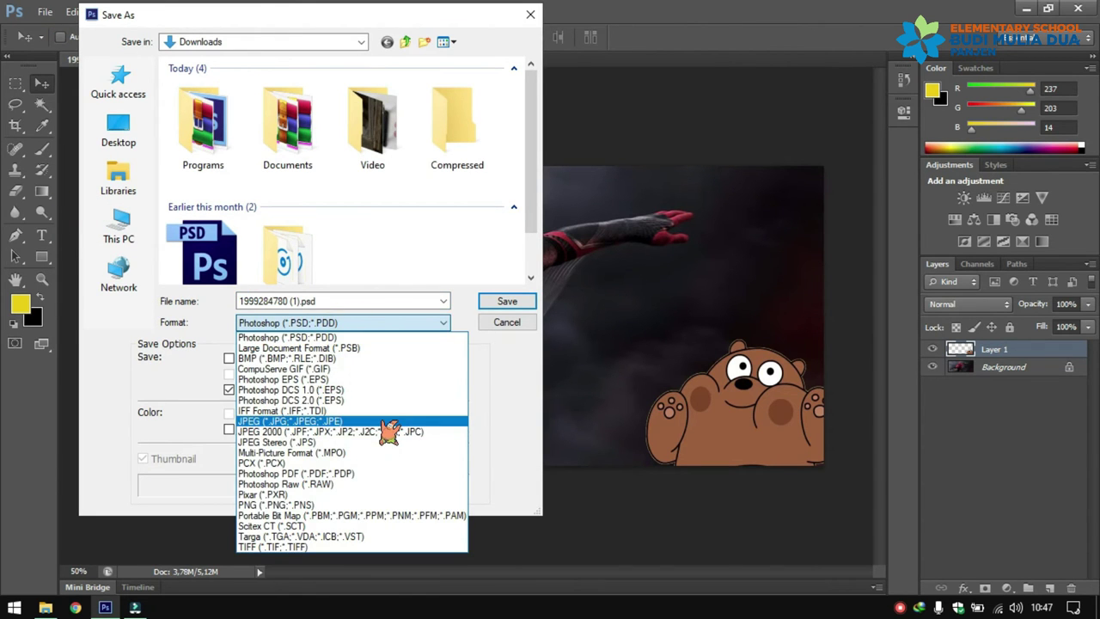
click(348, 422)
click(345, 303)
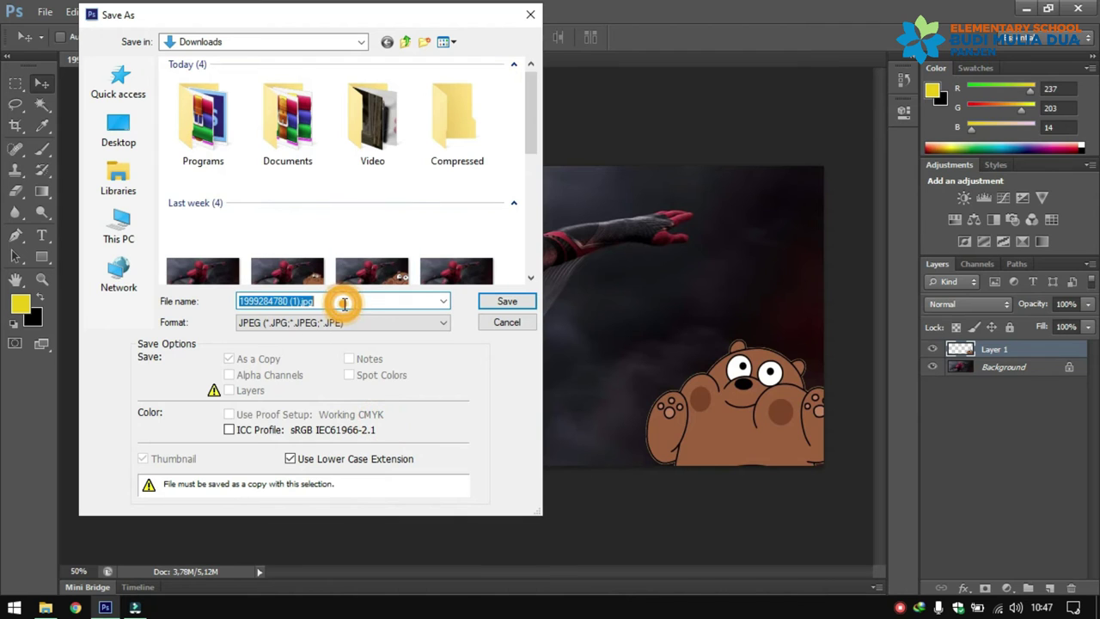
text(test )
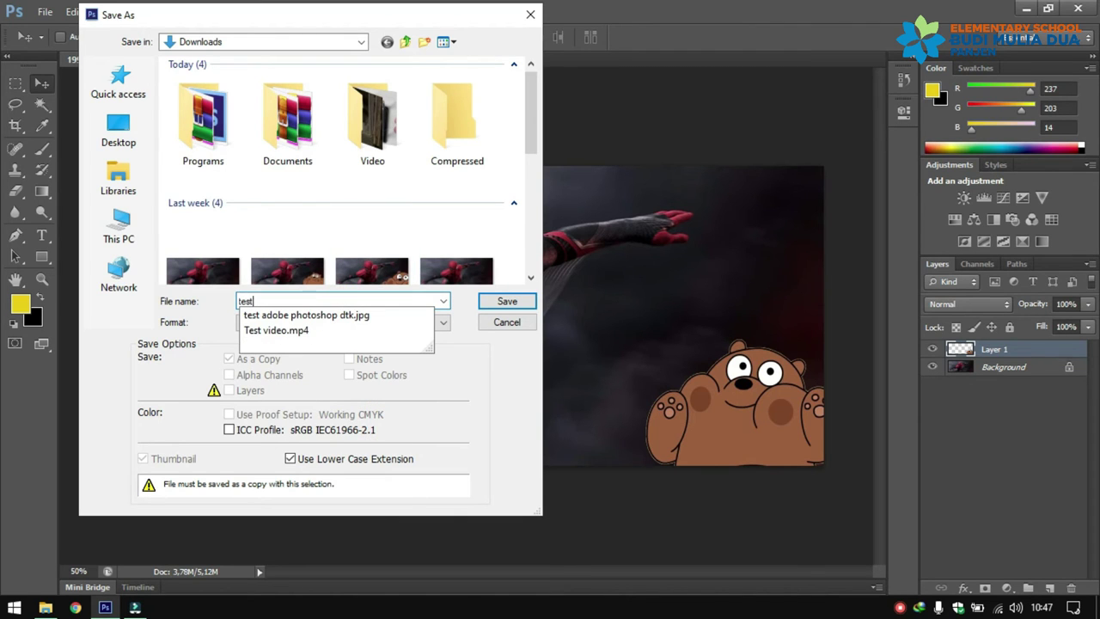
text(mr isa)
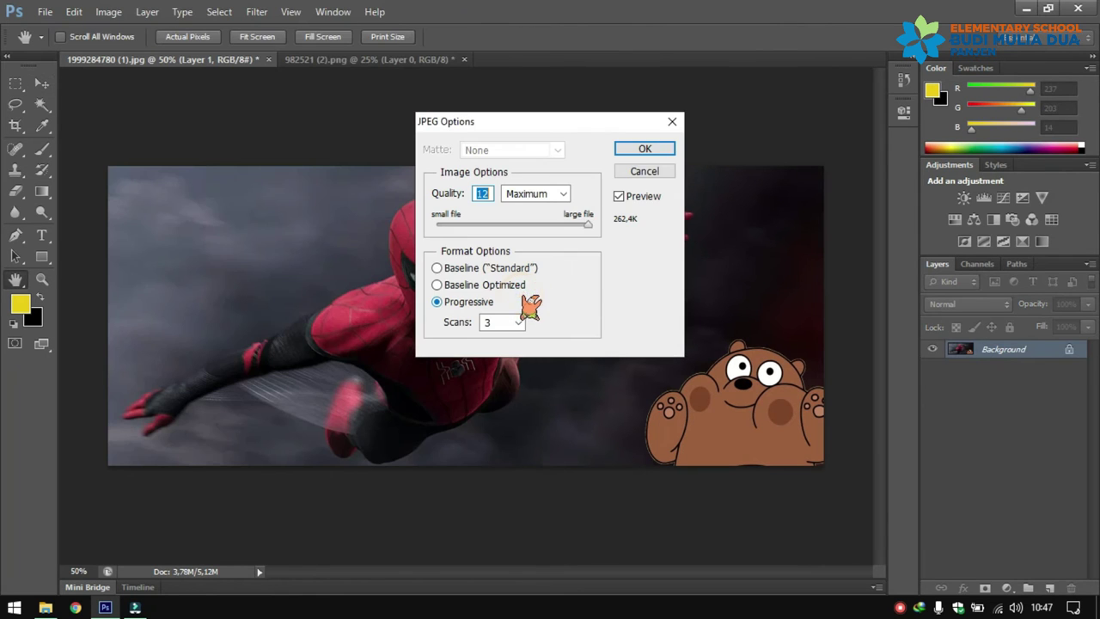
click(525, 305)
click(642, 151)
click(45, 607)
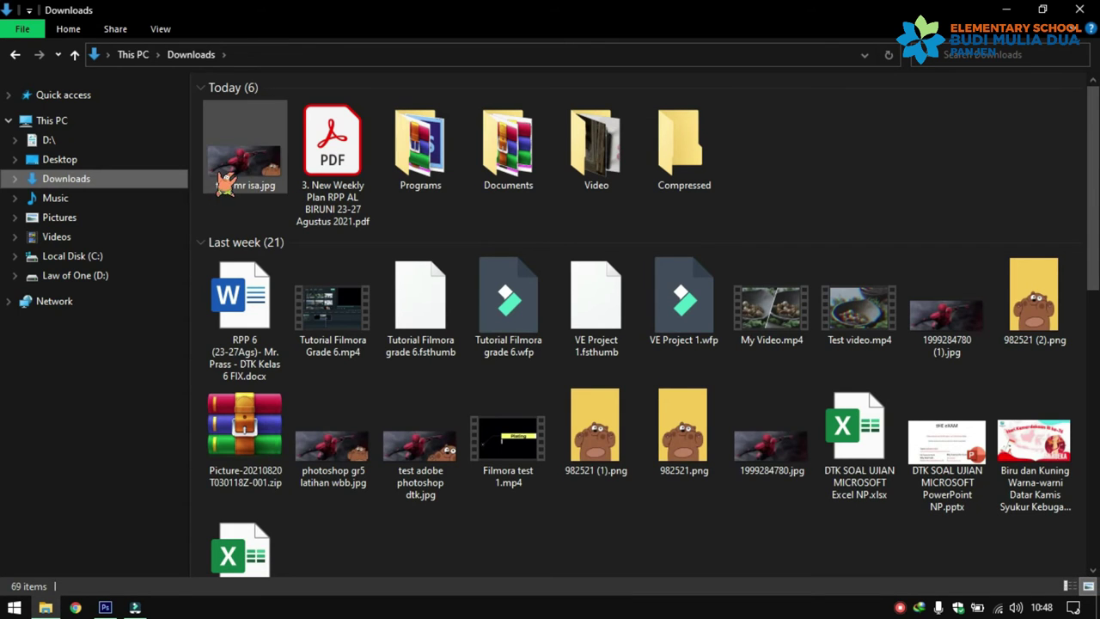
Open test mr isa.jpg in Windows Photos to view the bear beside Spider-Man.
double_click(225, 183)
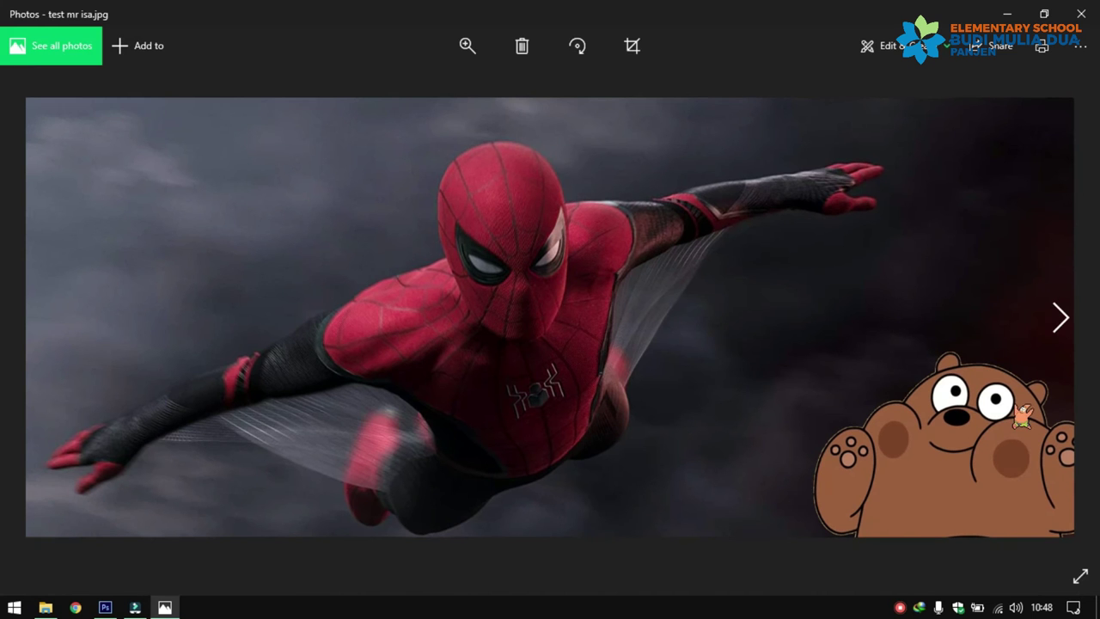